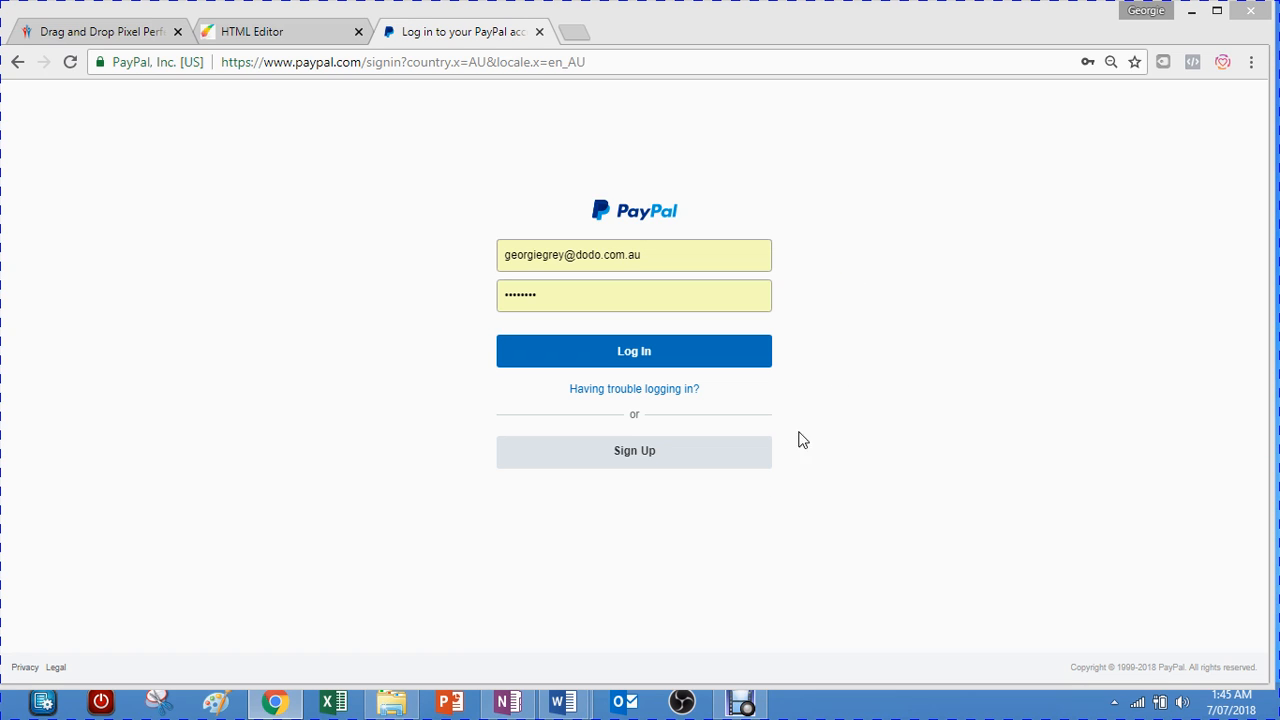
# Log in with the prefilled account credentials and open the PayPal buttons tool from the complete tools list
pyautogui.click(639, 359)
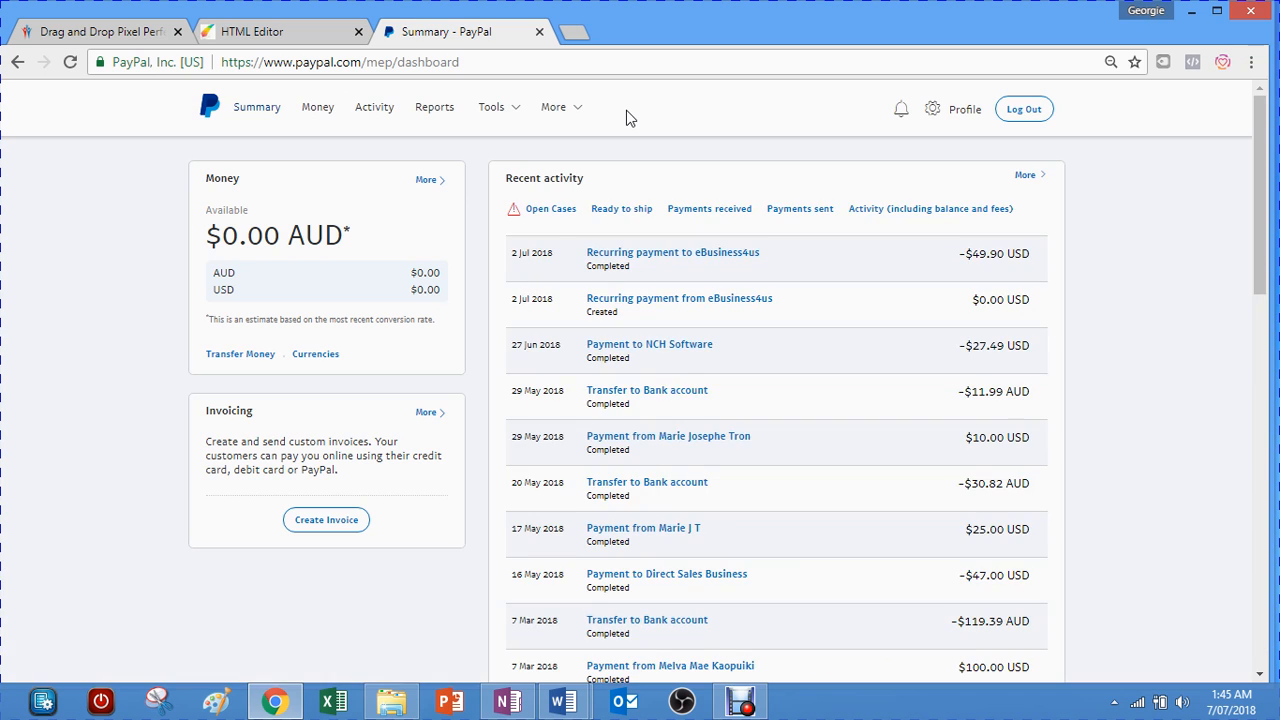
pyautogui.moveTo(516, 112)
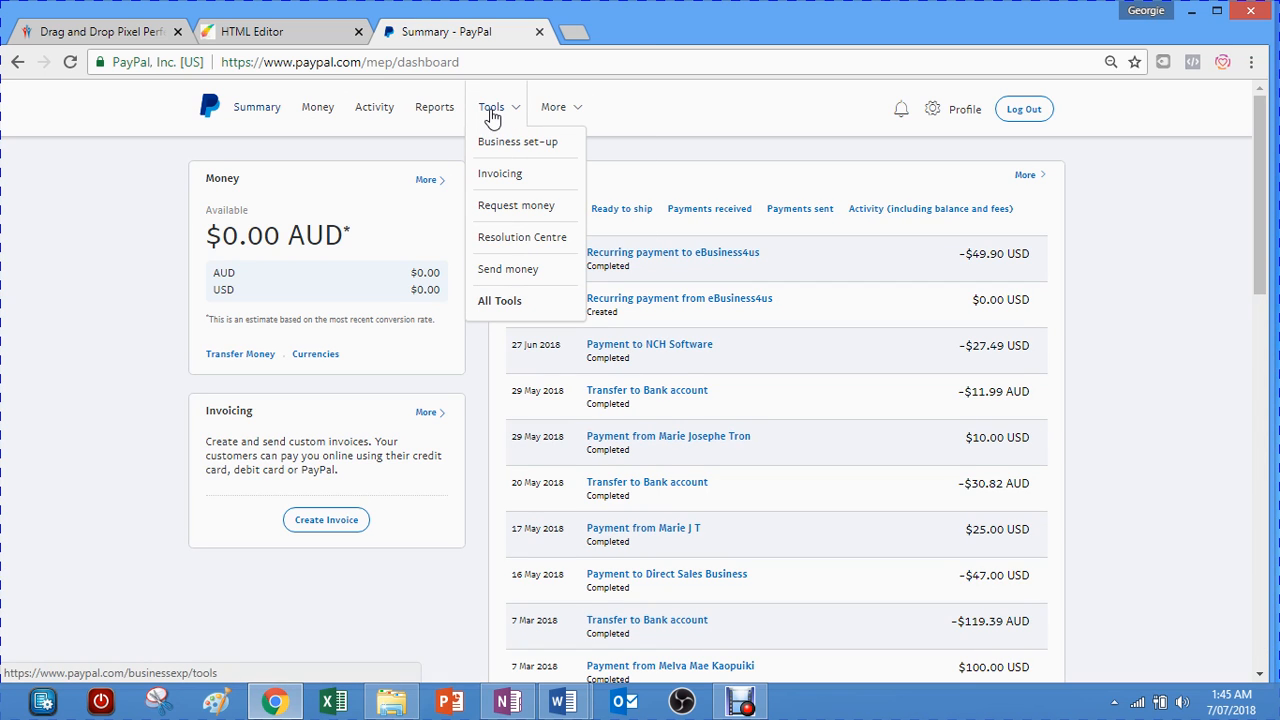
pyautogui.click(497, 306)
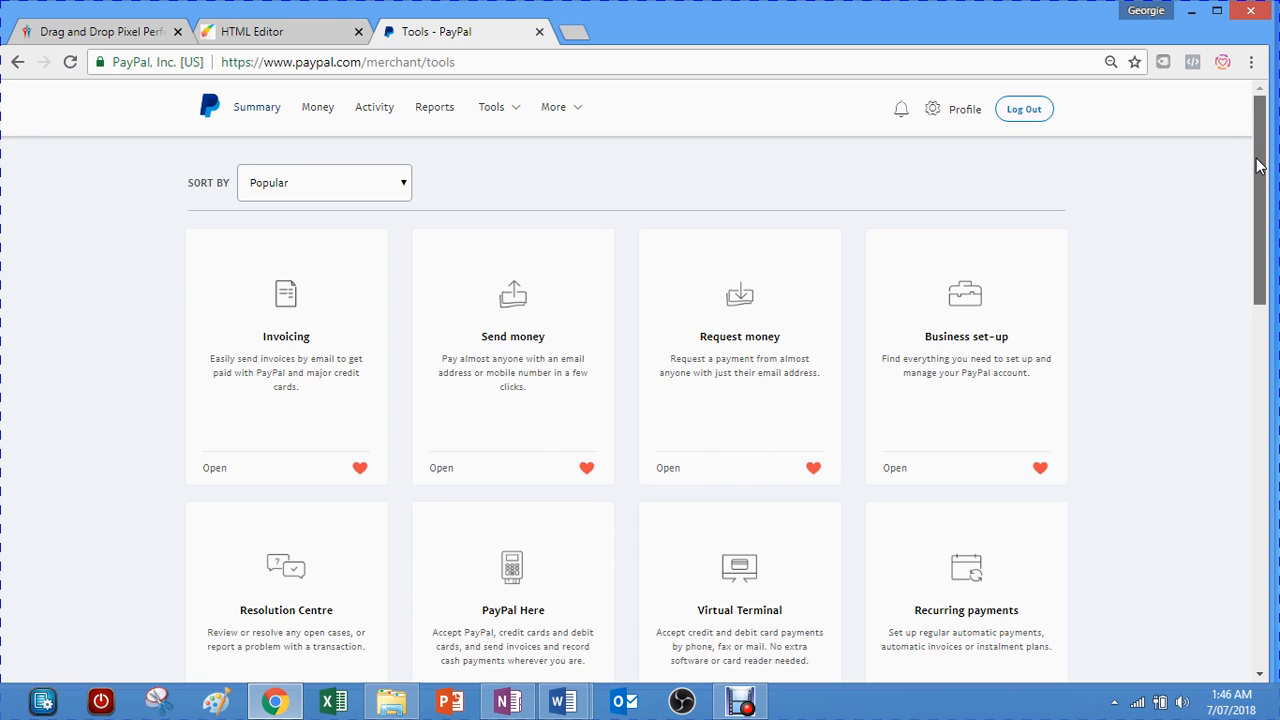
pyautogui.scroll(-1, 1260, 168)
pyautogui.moveTo(1264, 215); pyautogui.dragTo(1259, 405)
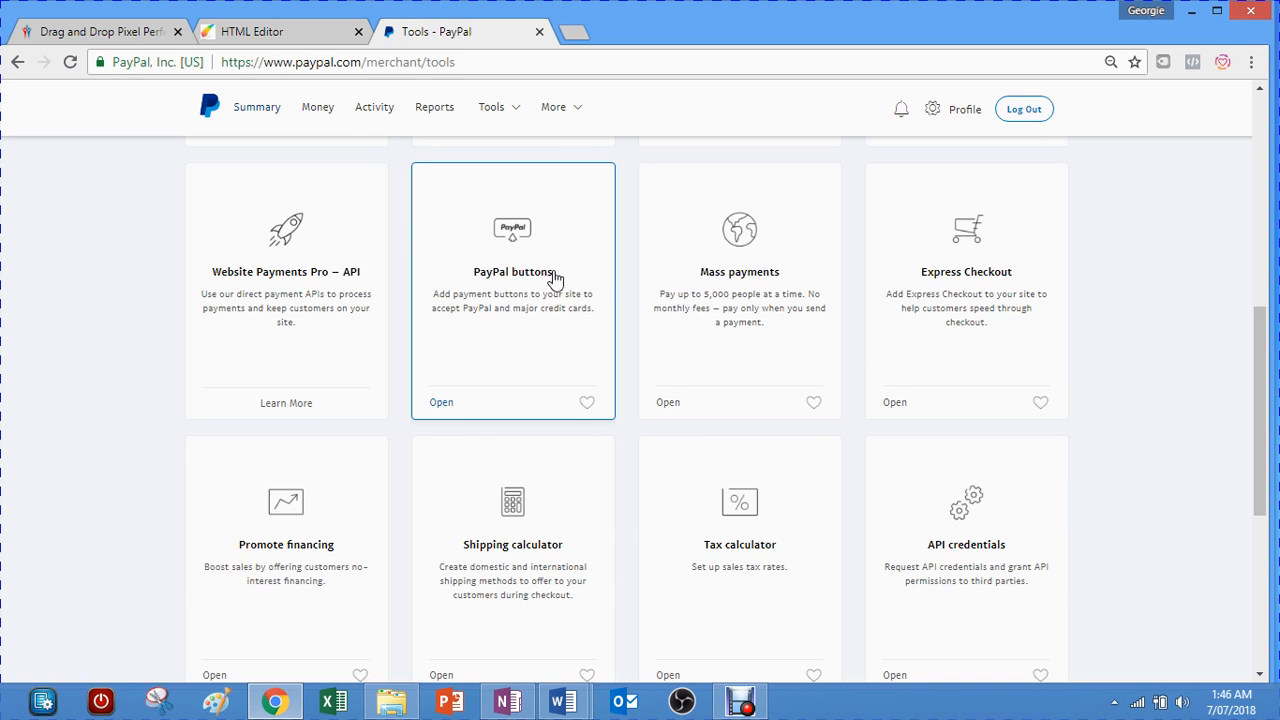
pyautogui.click(441, 403)
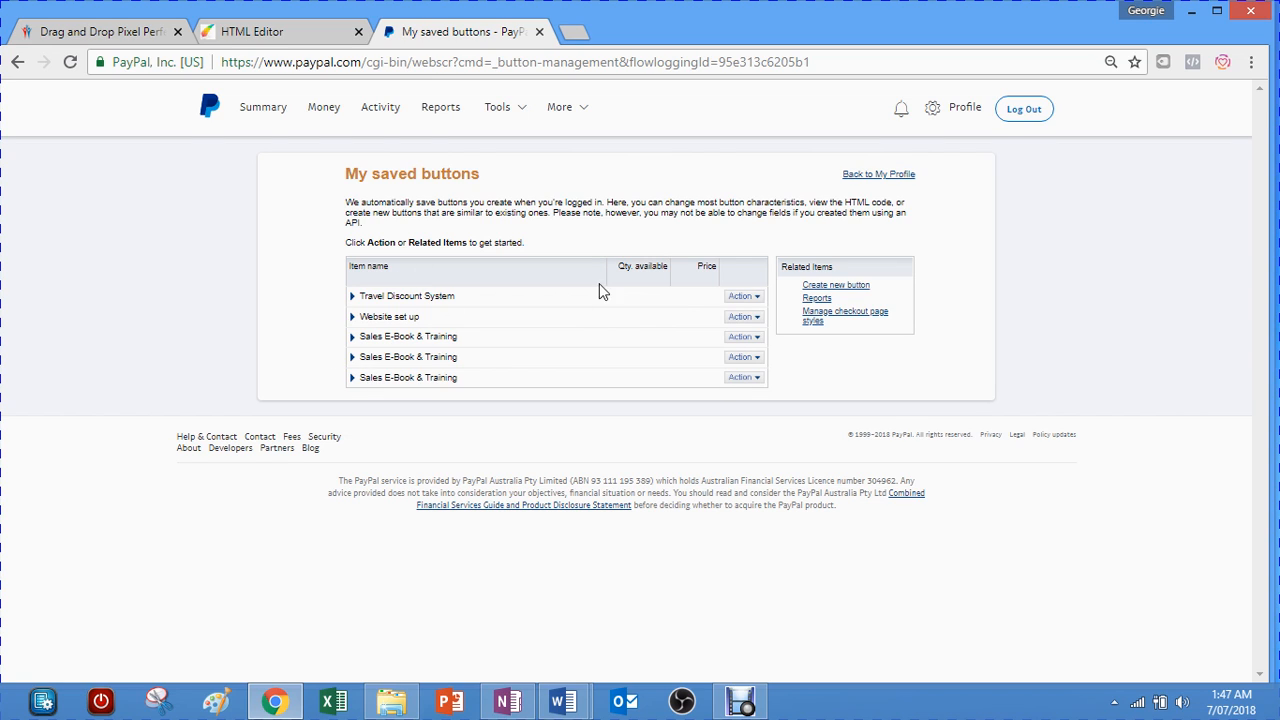
# Start creating a new payment button and set its button type to Buy Now
pyautogui.click(757, 337)
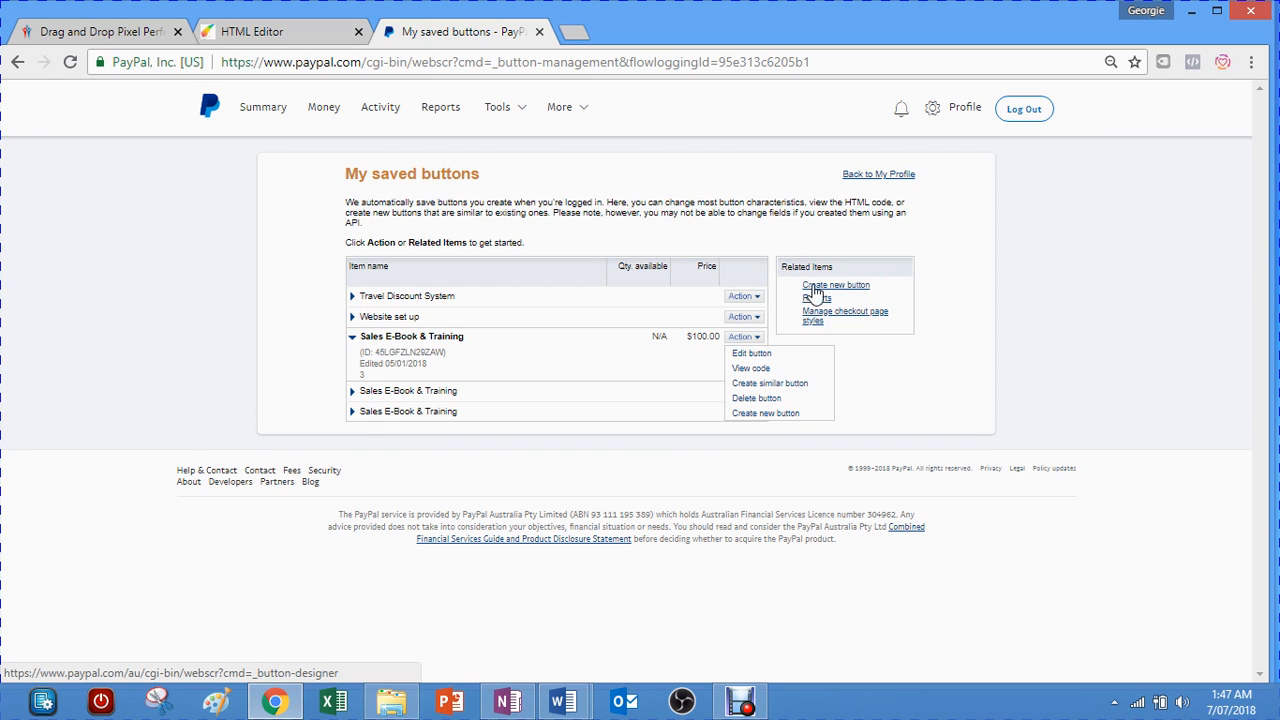
pyautogui.click(846, 290)
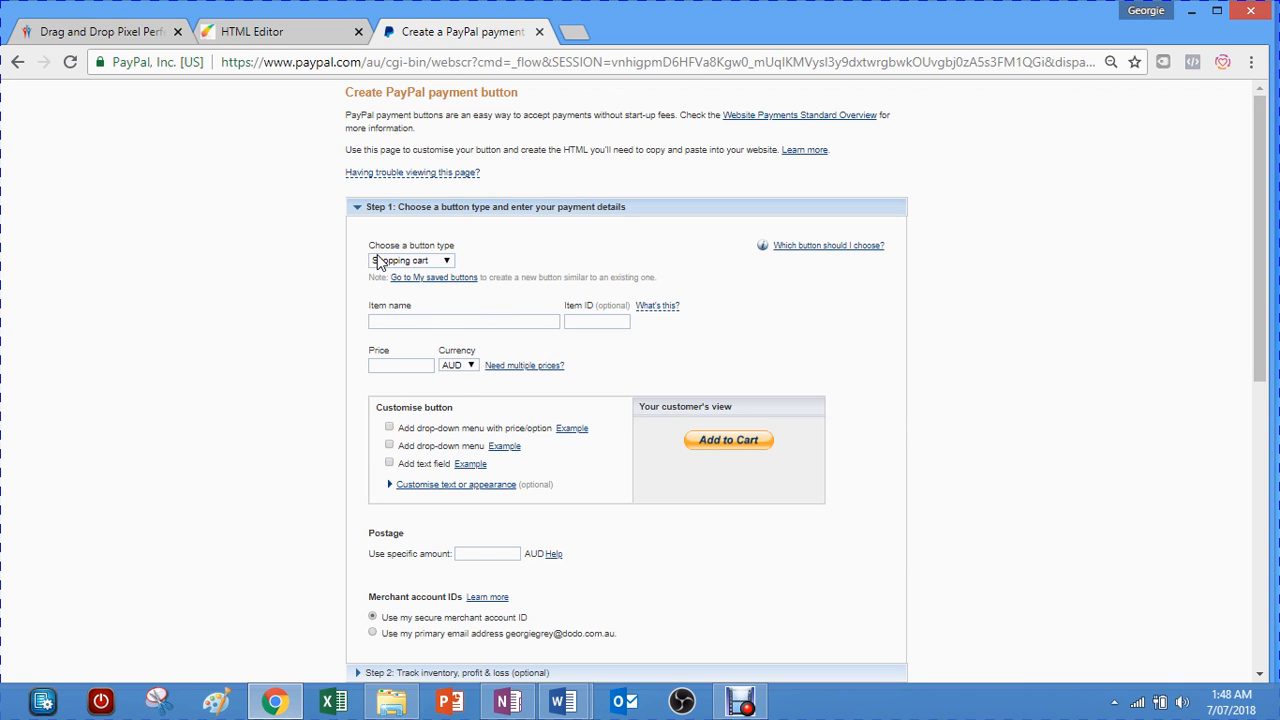
pyautogui.click(447, 261)
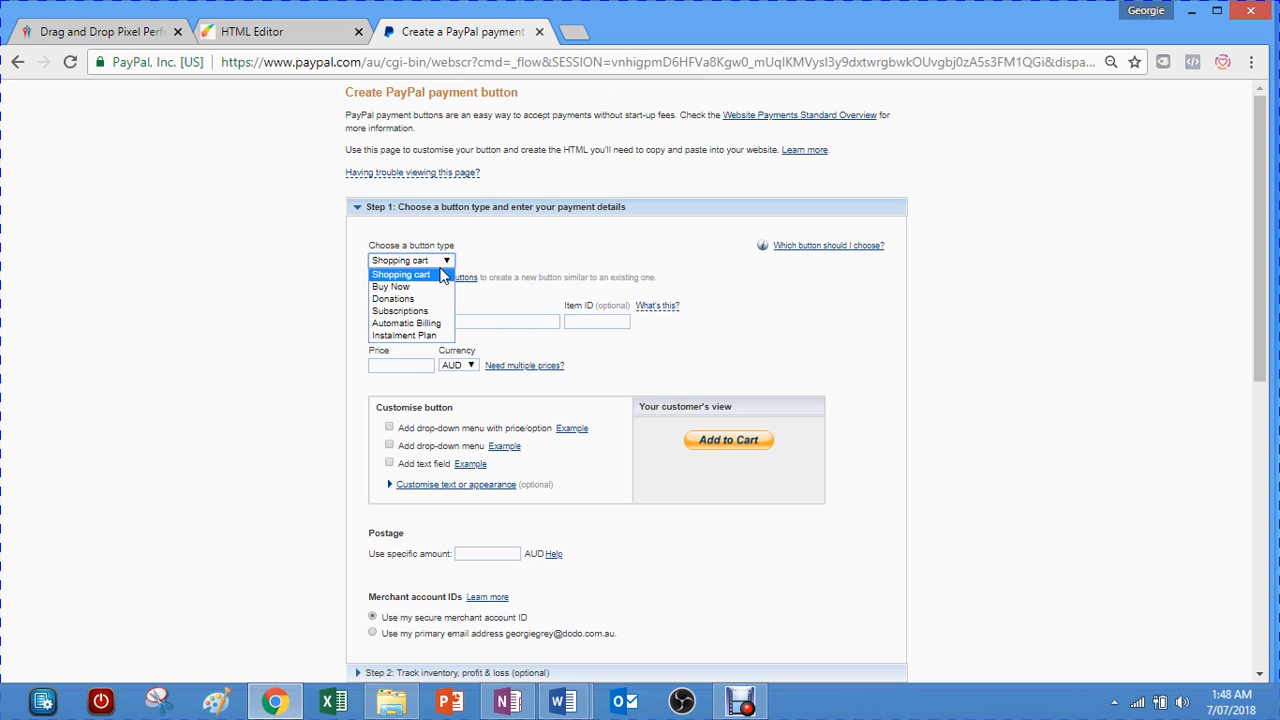
pyautogui.click(382, 289)
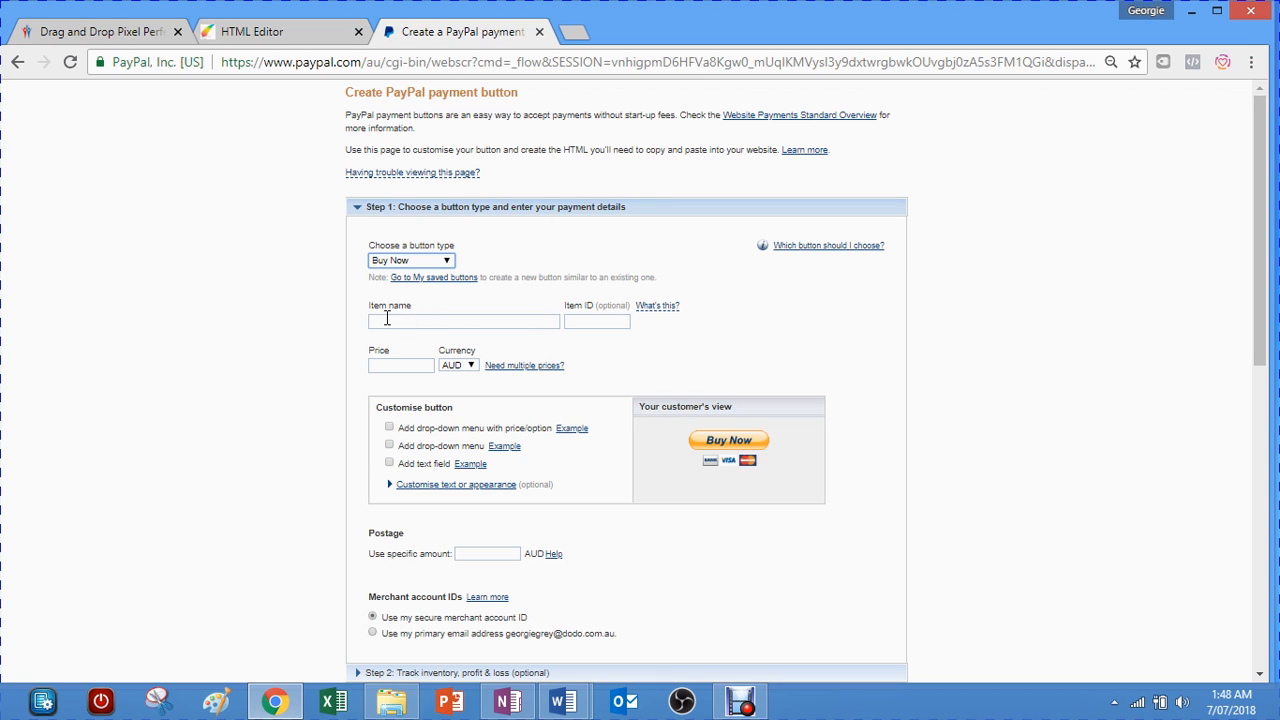
# Enter Sales E-Book & Training as the item name and 001 as the item ID
pyautogui.click(386, 318)
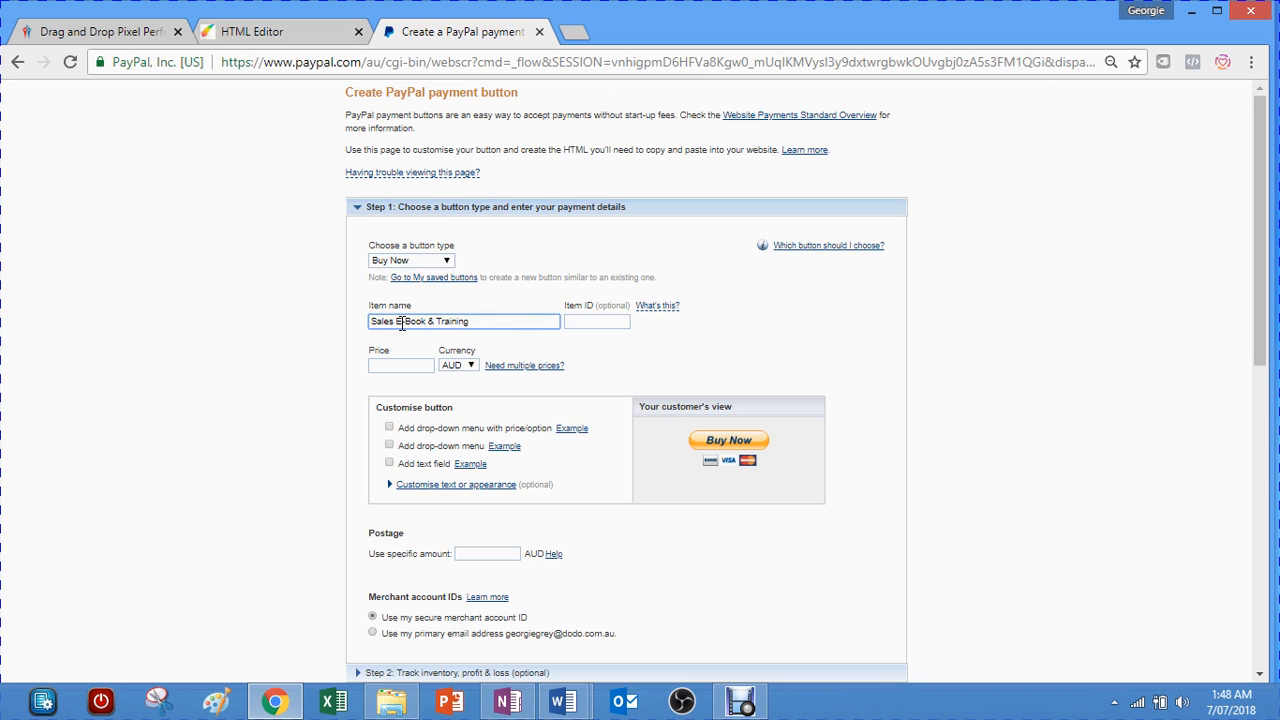
pyautogui.click(590, 321)
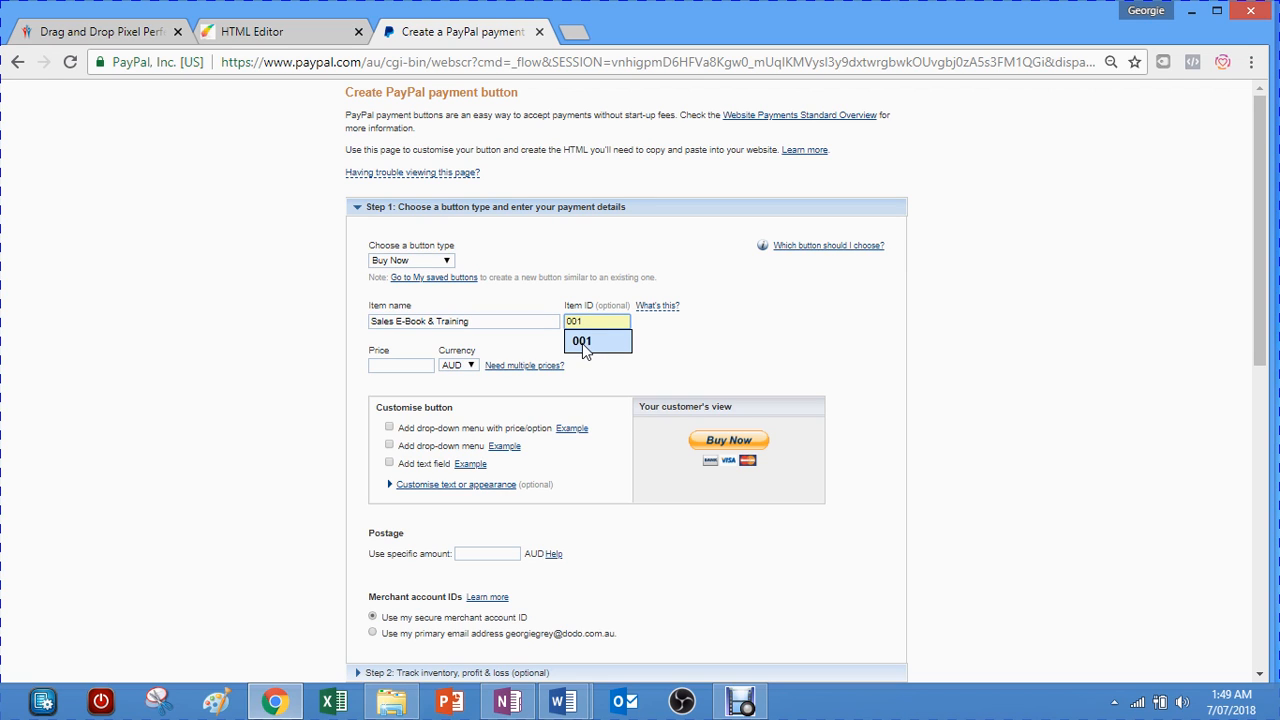
pyautogui.click(583, 343)
# Set the item's price to 25.00 and its currency to USD
pyautogui.click(390, 363)
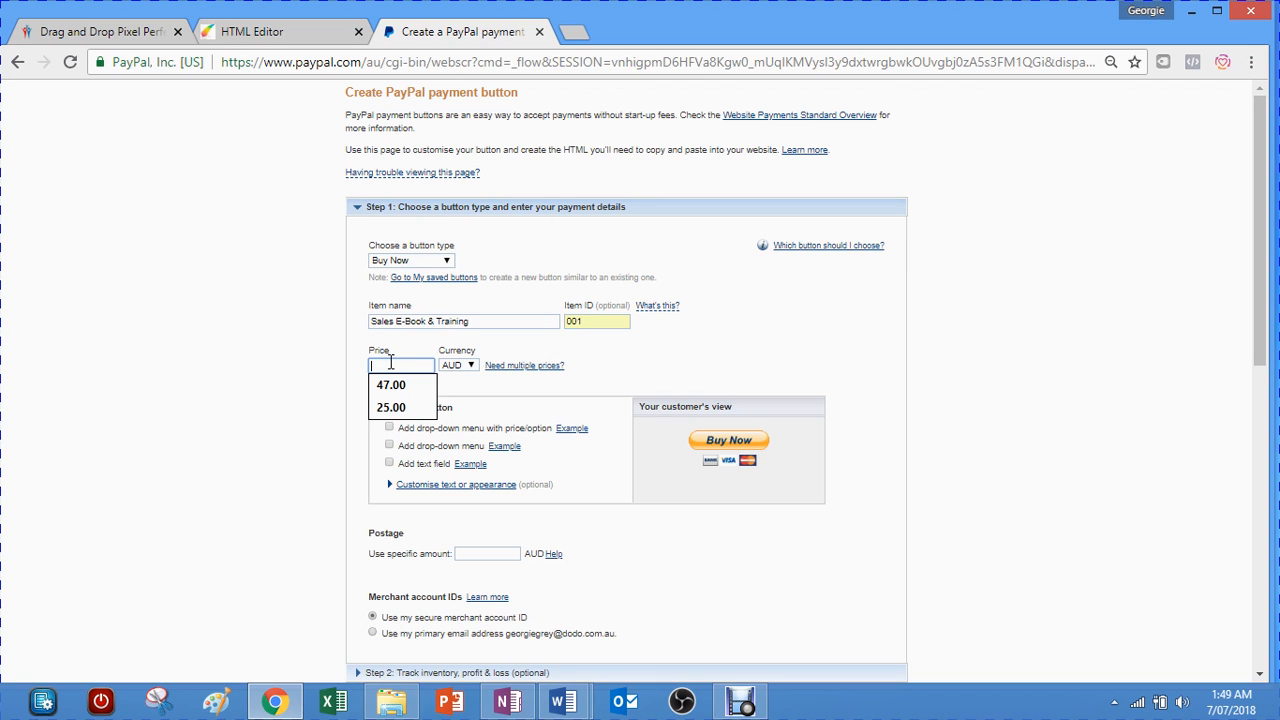
pyautogui.write('25')
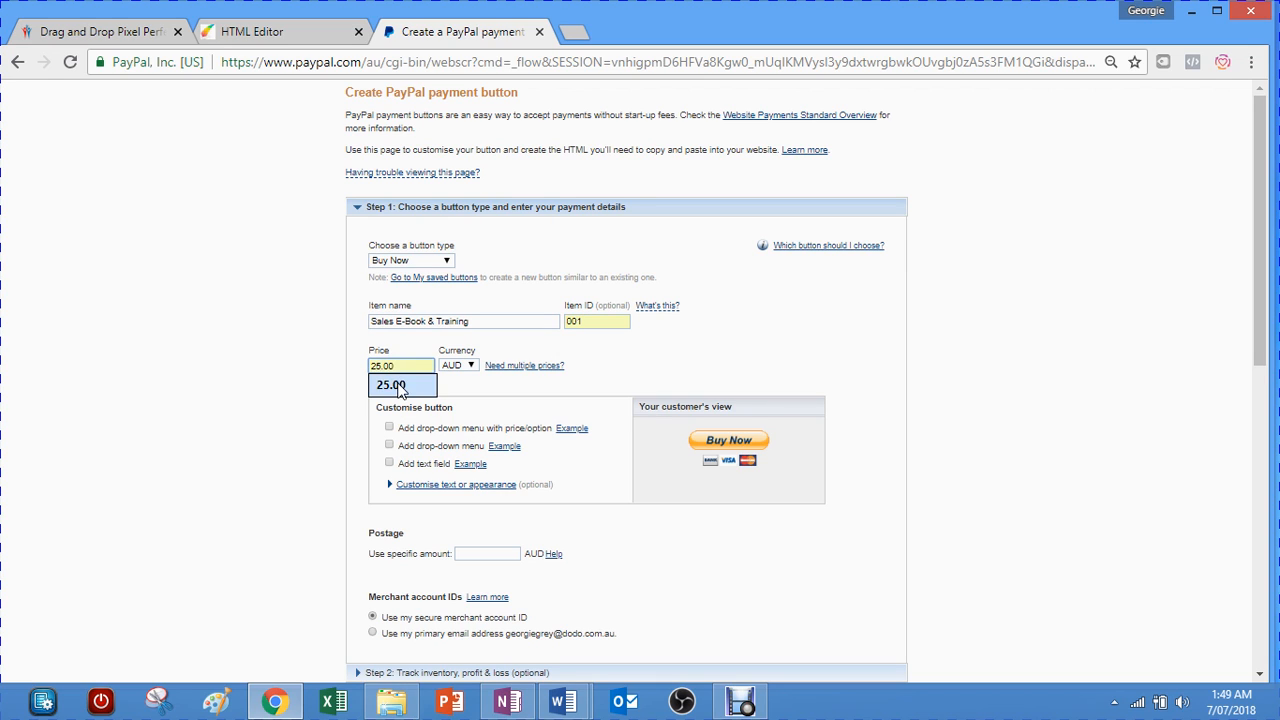
pyautogui.click(398, 385)
pyautogui.click(473, 366)
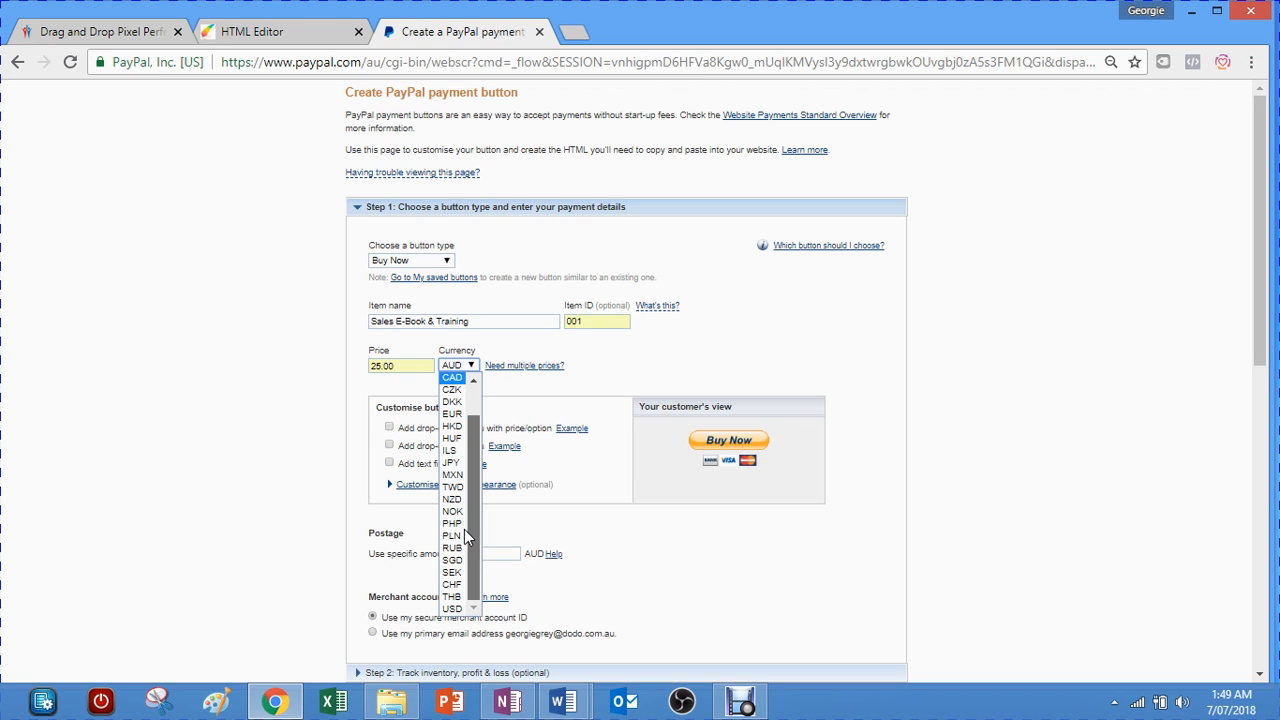
pyautogui.scroll(-1, 458, 575)
pyautogui.click(452, 610)
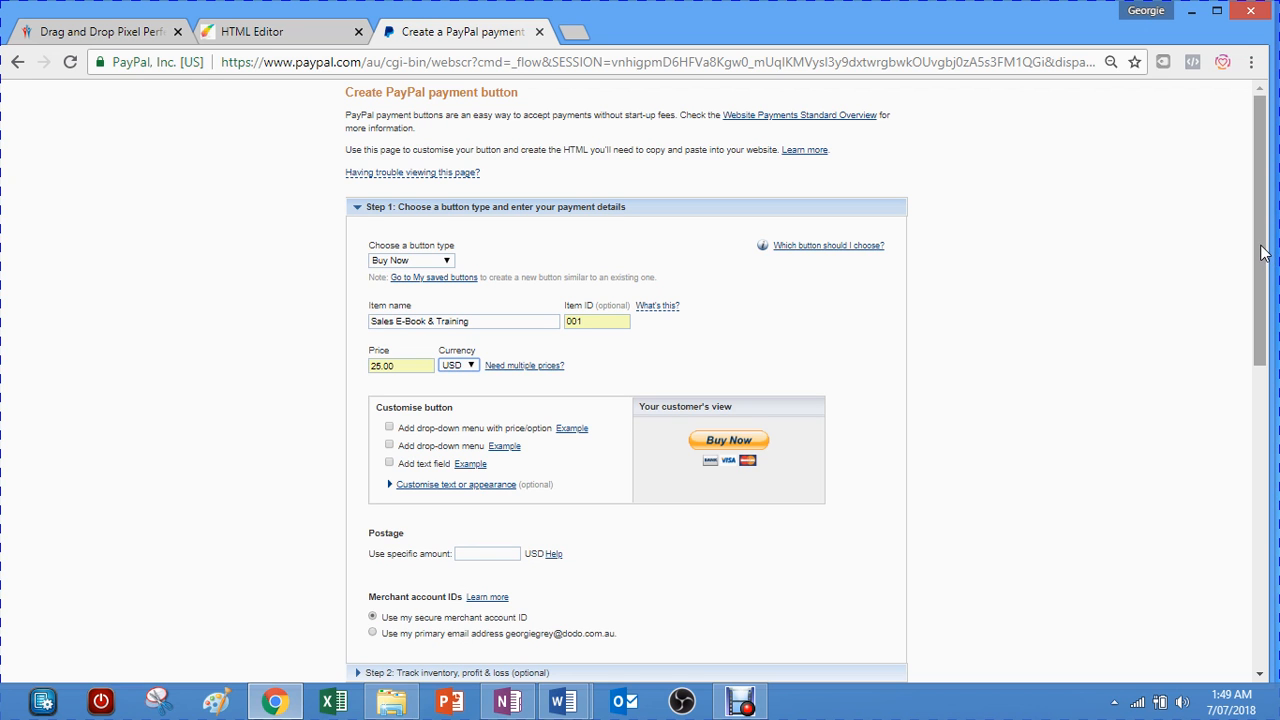
# Review the optional text and appearance settings for the Buy Now button
pyautogui.moveTo(1262, 253); pyautogui.dragTo(1262, 312)
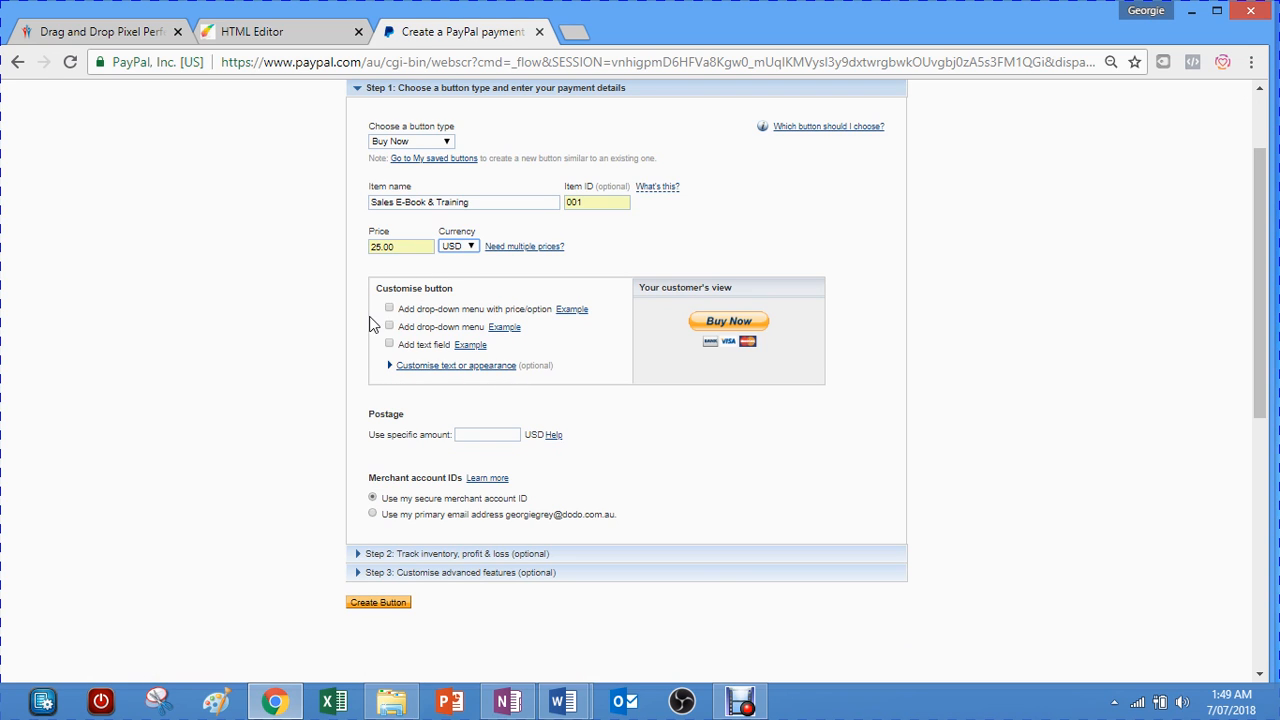
pyautogui.click(425, 366)
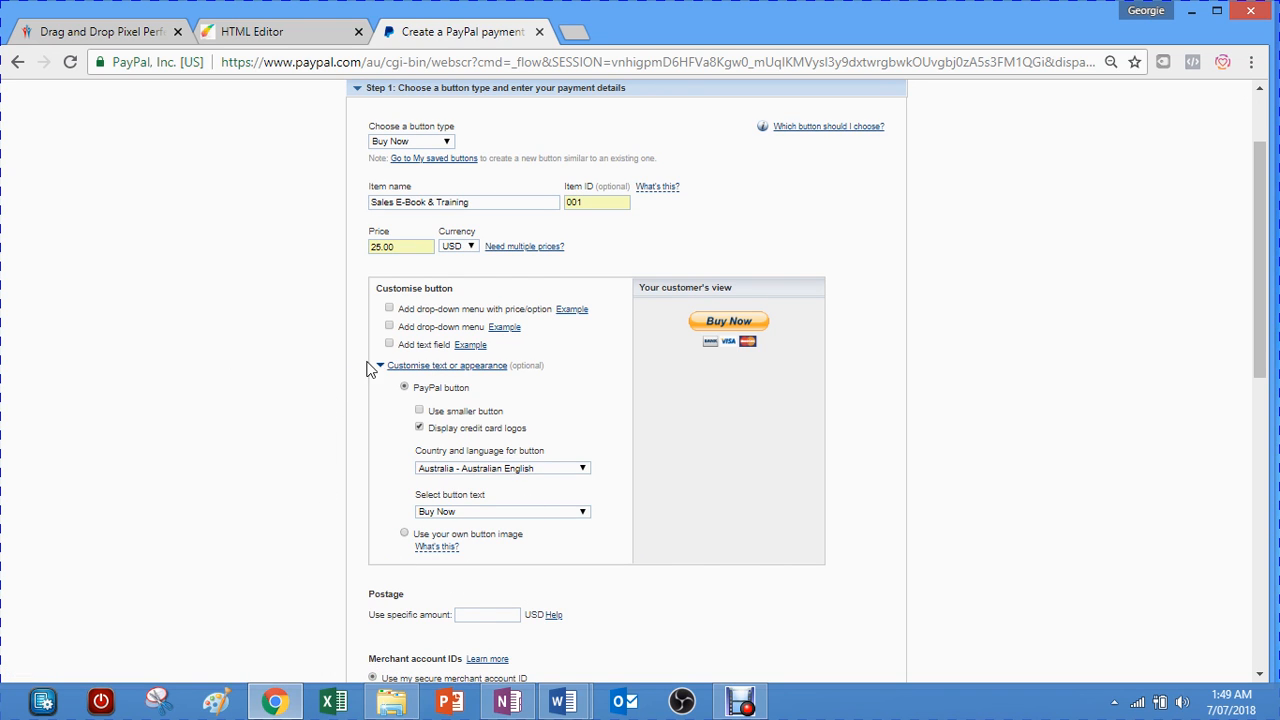
pyautogui.click(435, 367)
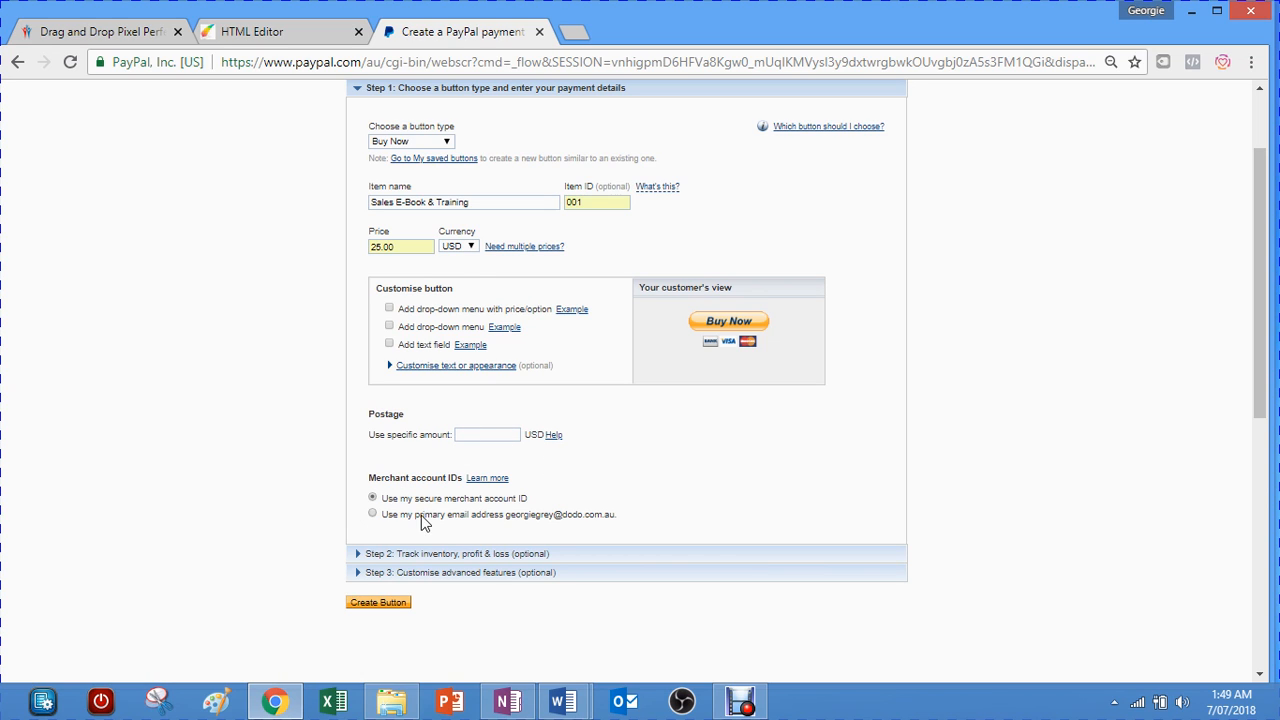
# Try the primary email address option for the merchant account ID and switch back to the secure merchant account ID
pyautogui.moveTo(1257, 340); pyautogui.dragTo(1262, 421)
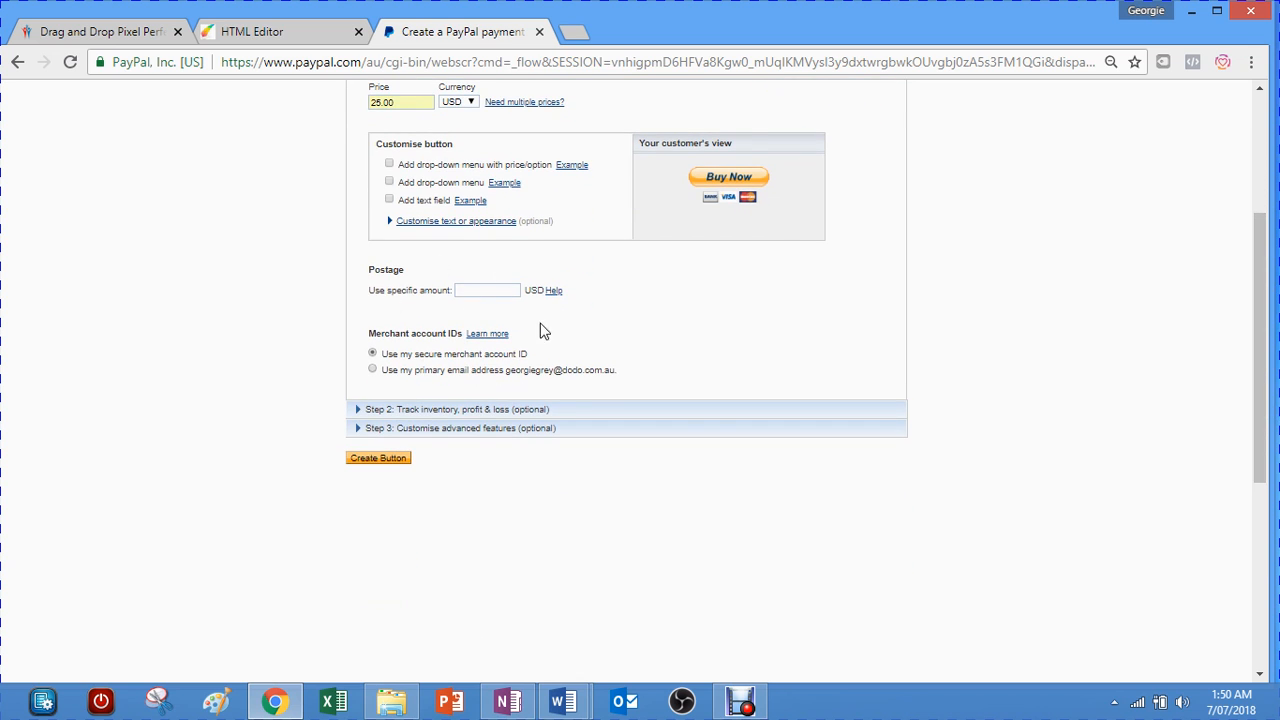
pyautogui.click(372, 370)
pyautogui.click(373, 355)
# Choose No for both special instructions and the customer's mailing address in the advanced features, and create the button
pyautogui.click(388, 410)
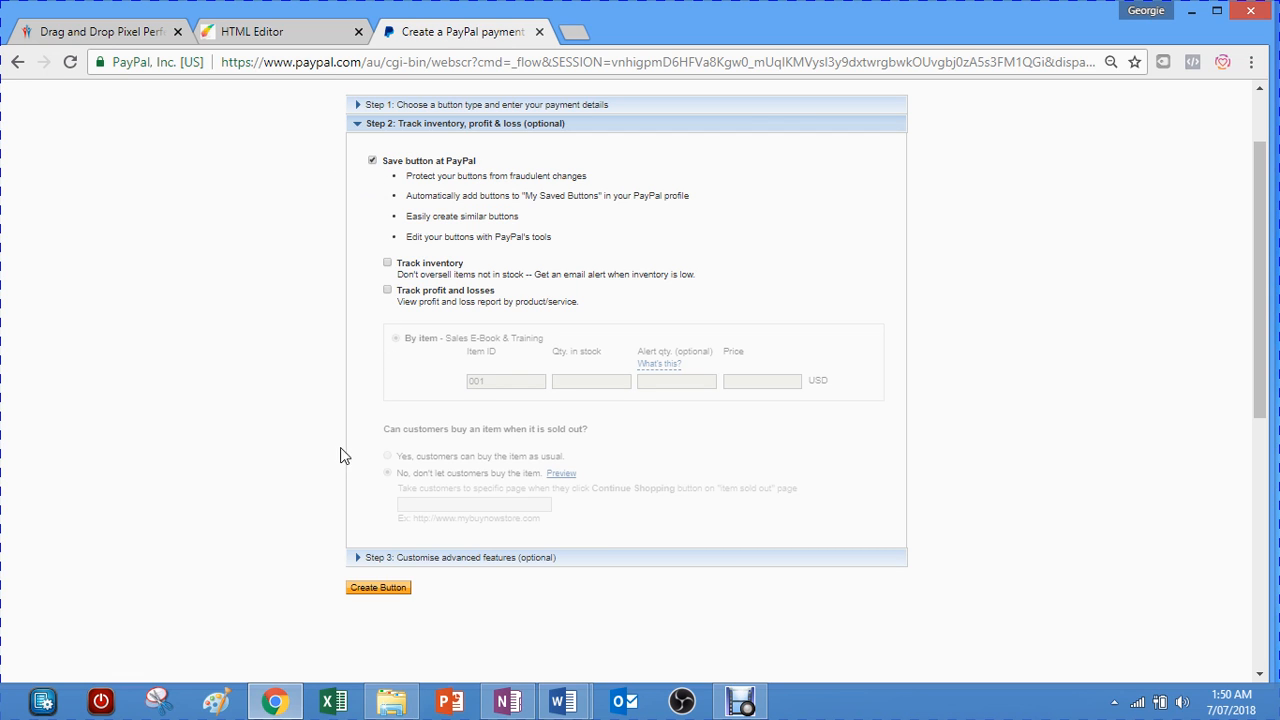
pyautogui.click(374, 557)
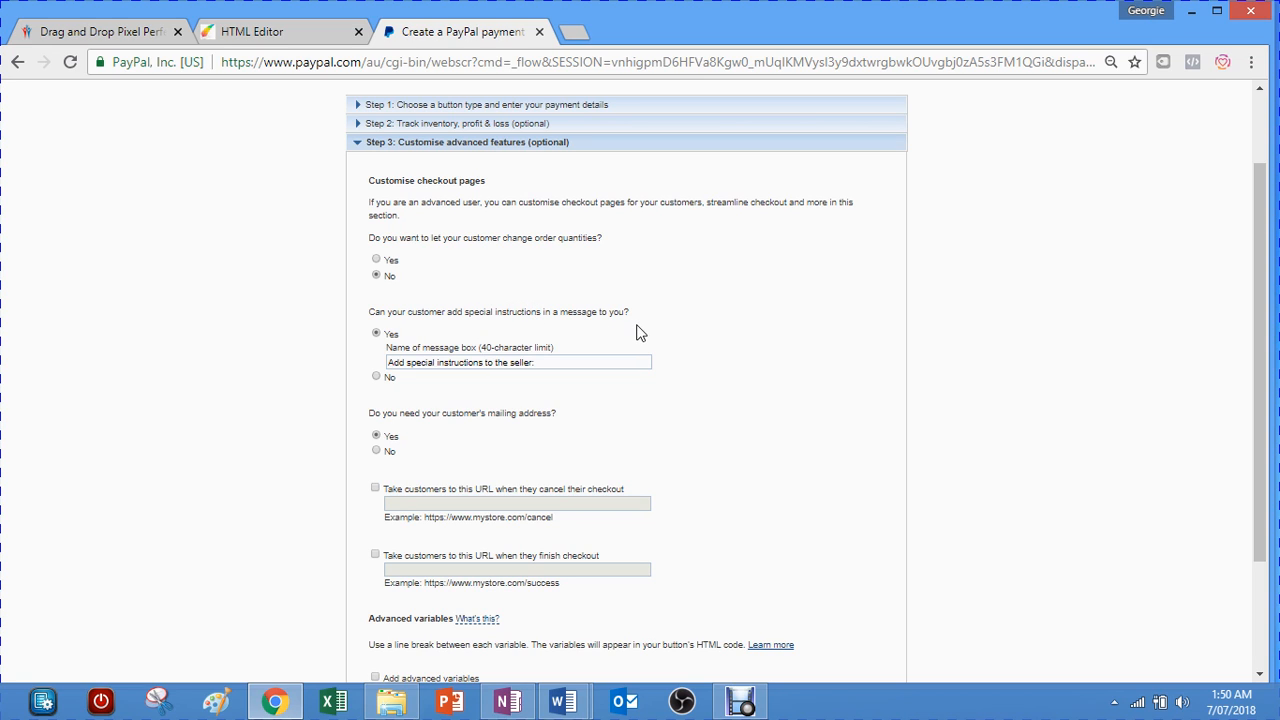
pyautogui.click(375, 378)
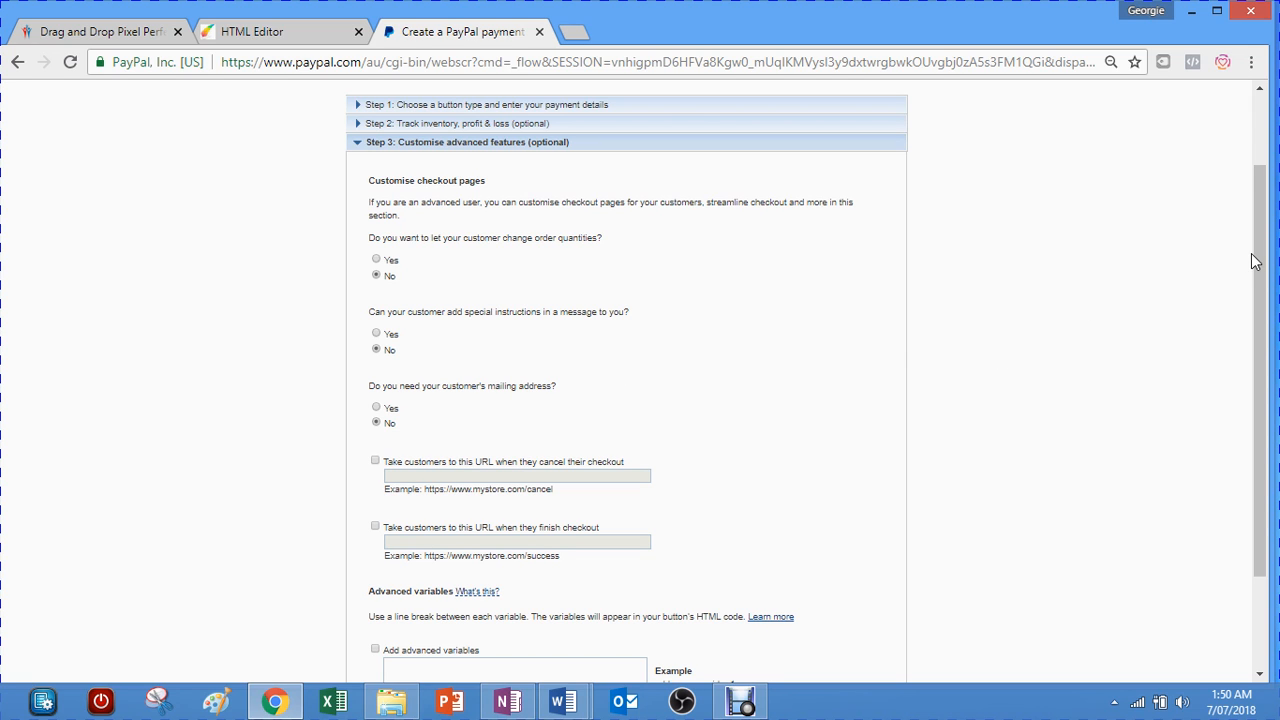
pyautogui.moveTo(1256, 257); pyautogui.dragTo(1259, 356)
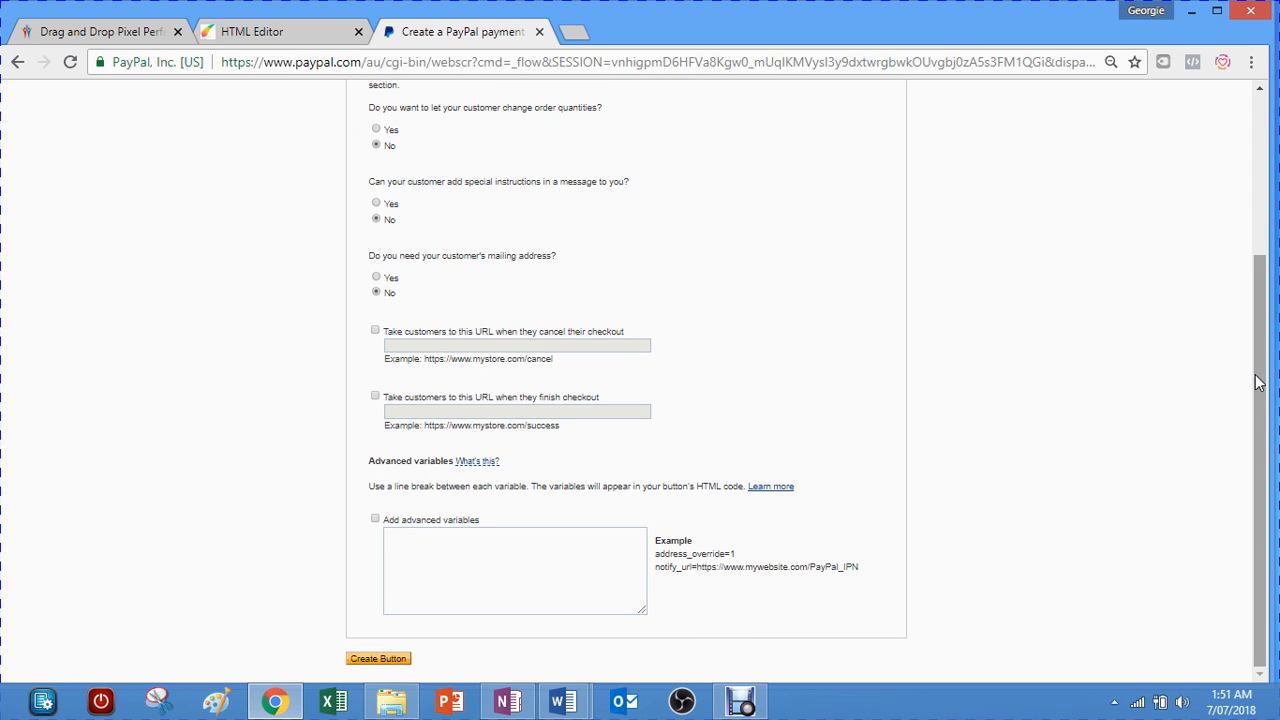
pyautogui.click(379, 661)
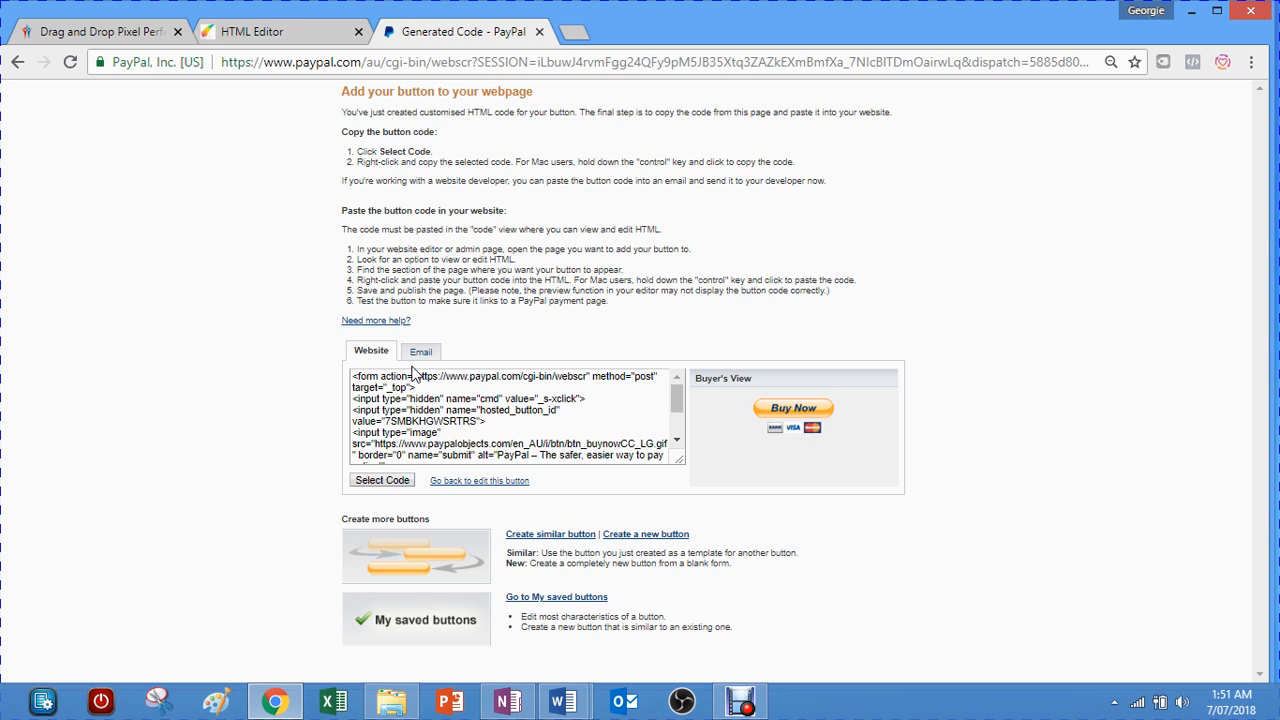
# Open the code of the newly created Sales E-Book & Training button from the saved buttons list
pyautogui.click(420, 355)
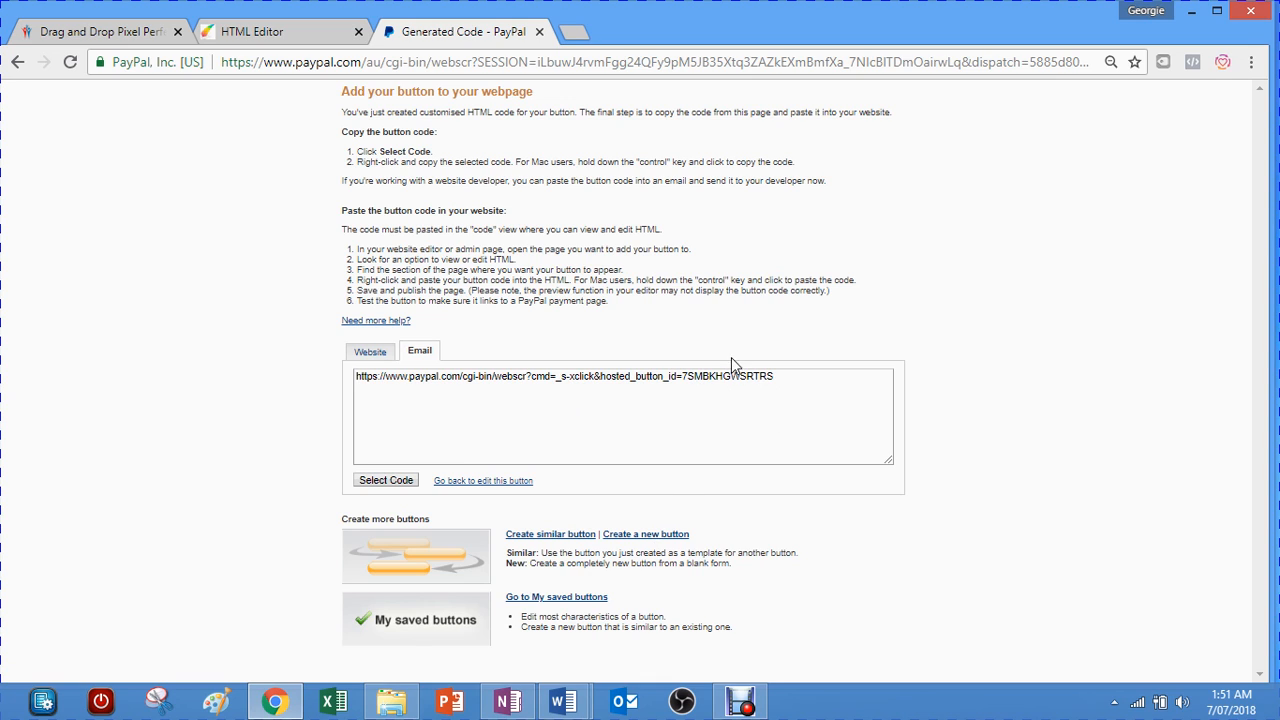
pyautogui.click(566, 599)
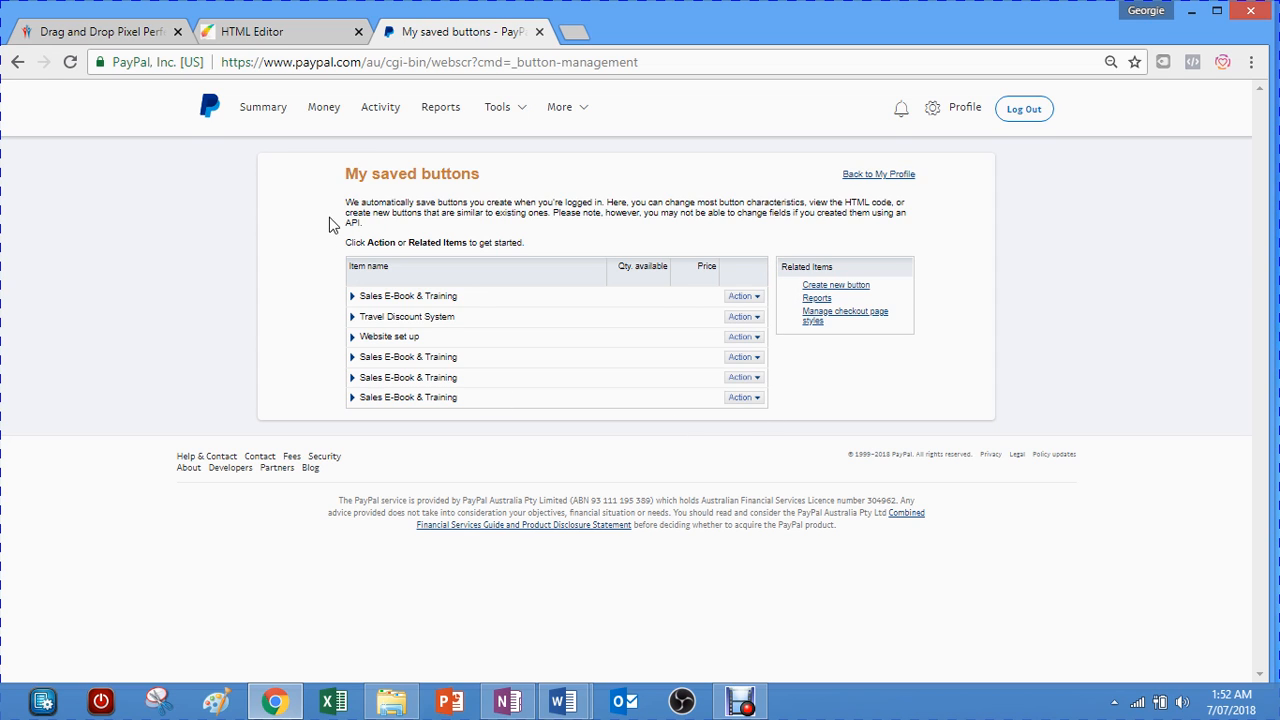
pyautogui.click(757, 300)
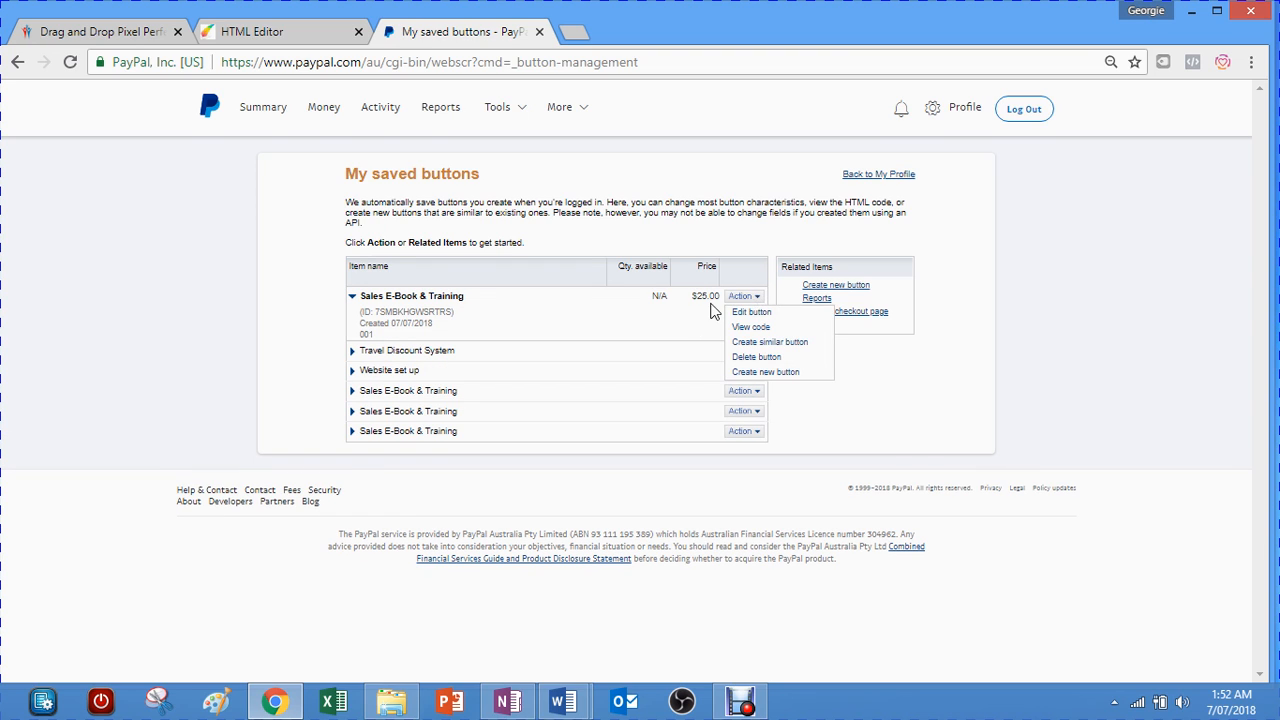
pyautogui.click(760, 332)
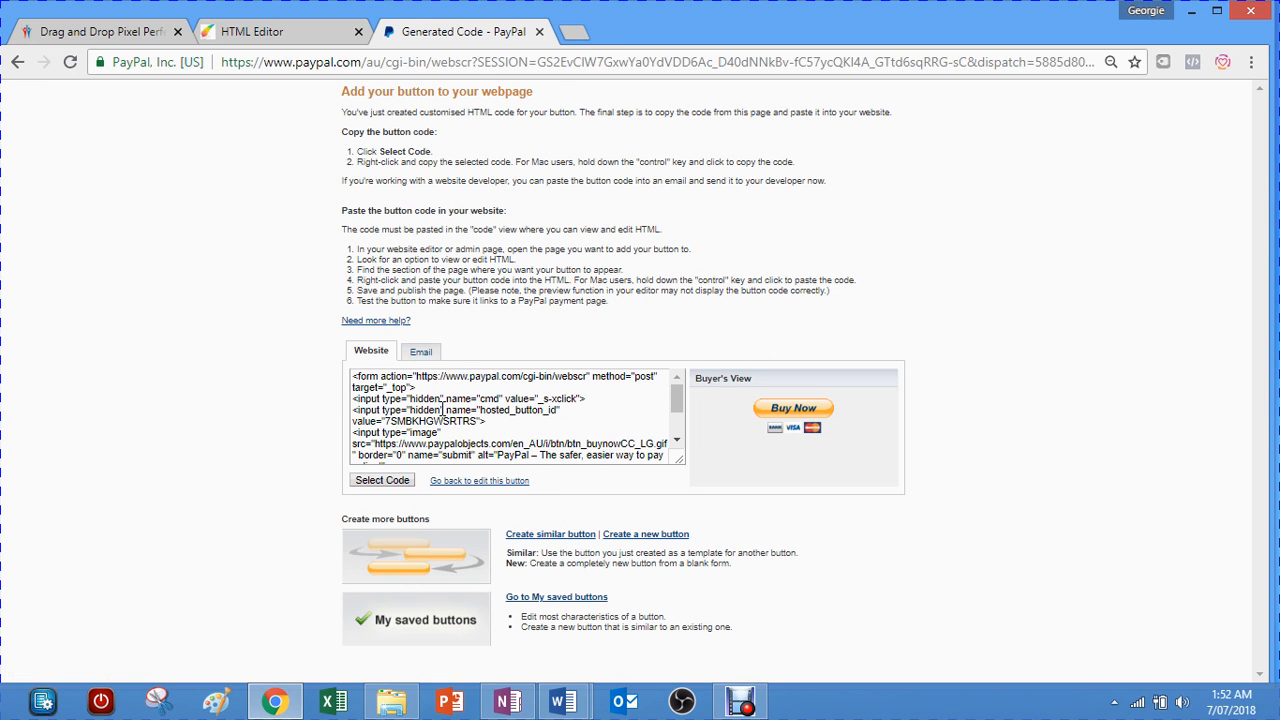
# Show the email version of the button's code and copy its full payment link
pyautogui.click(420, 355)
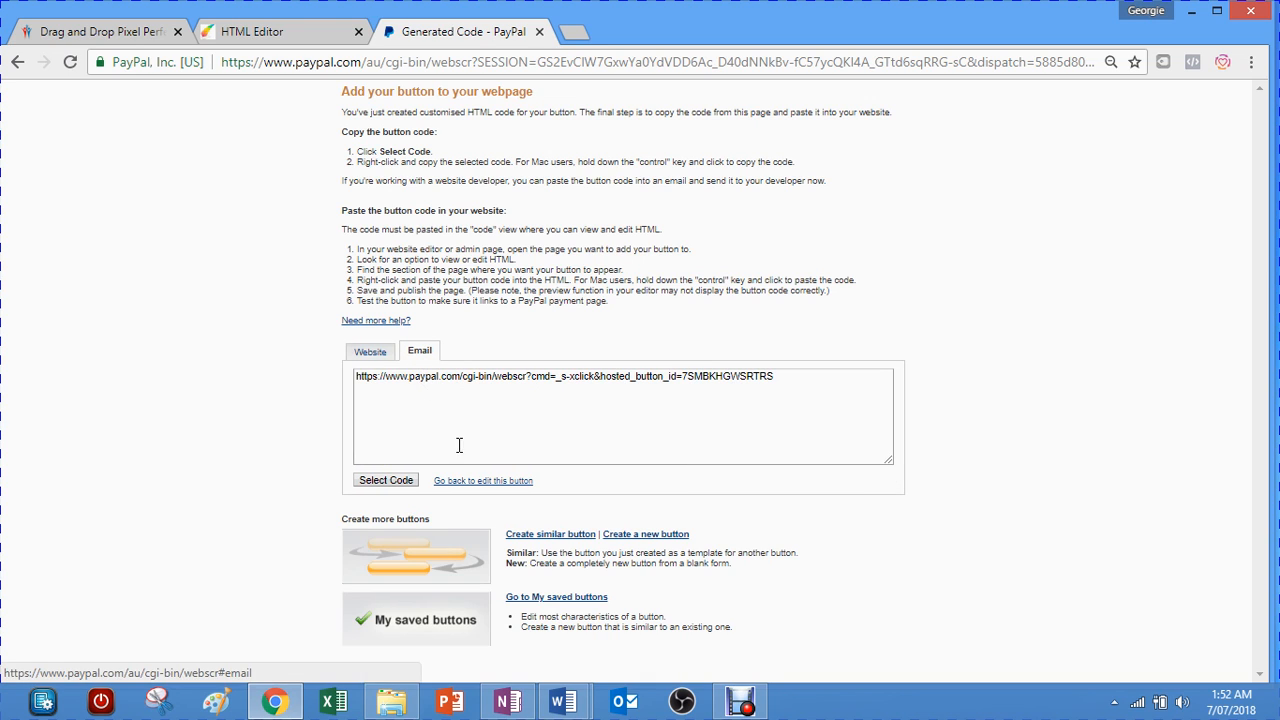
pyautogui.click(370, 355)
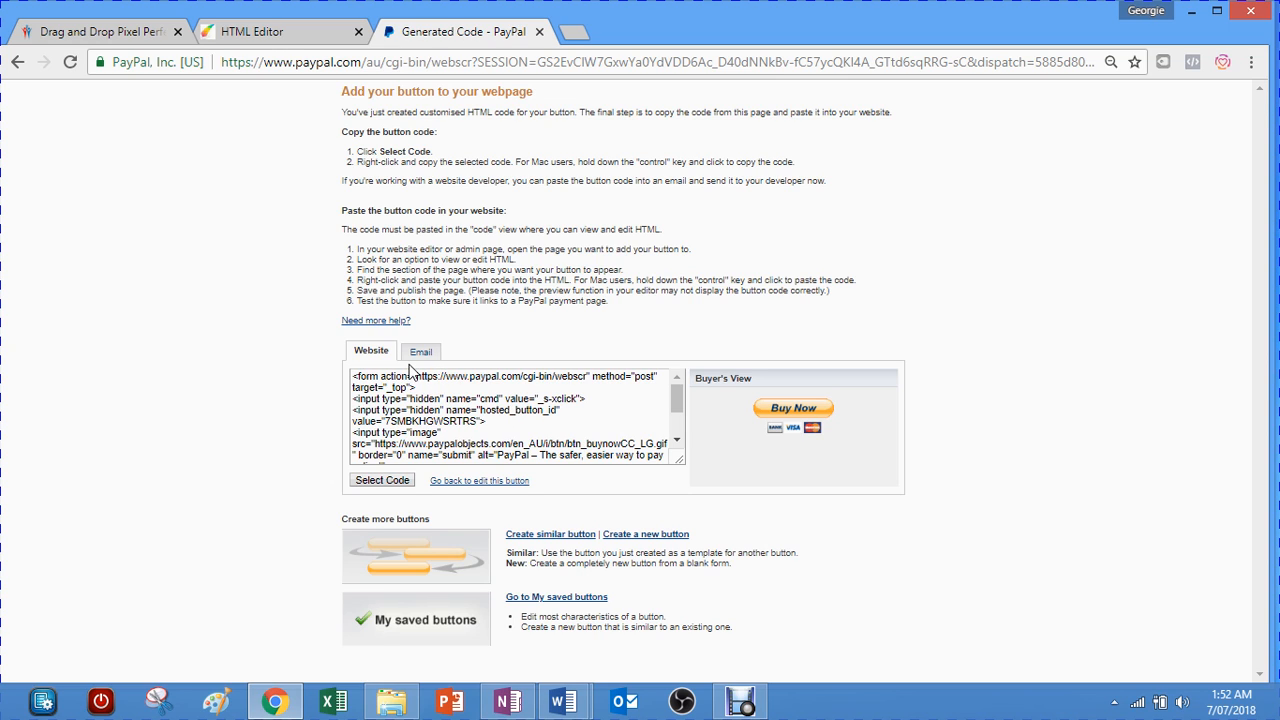
pyautogui.click(421, 356)
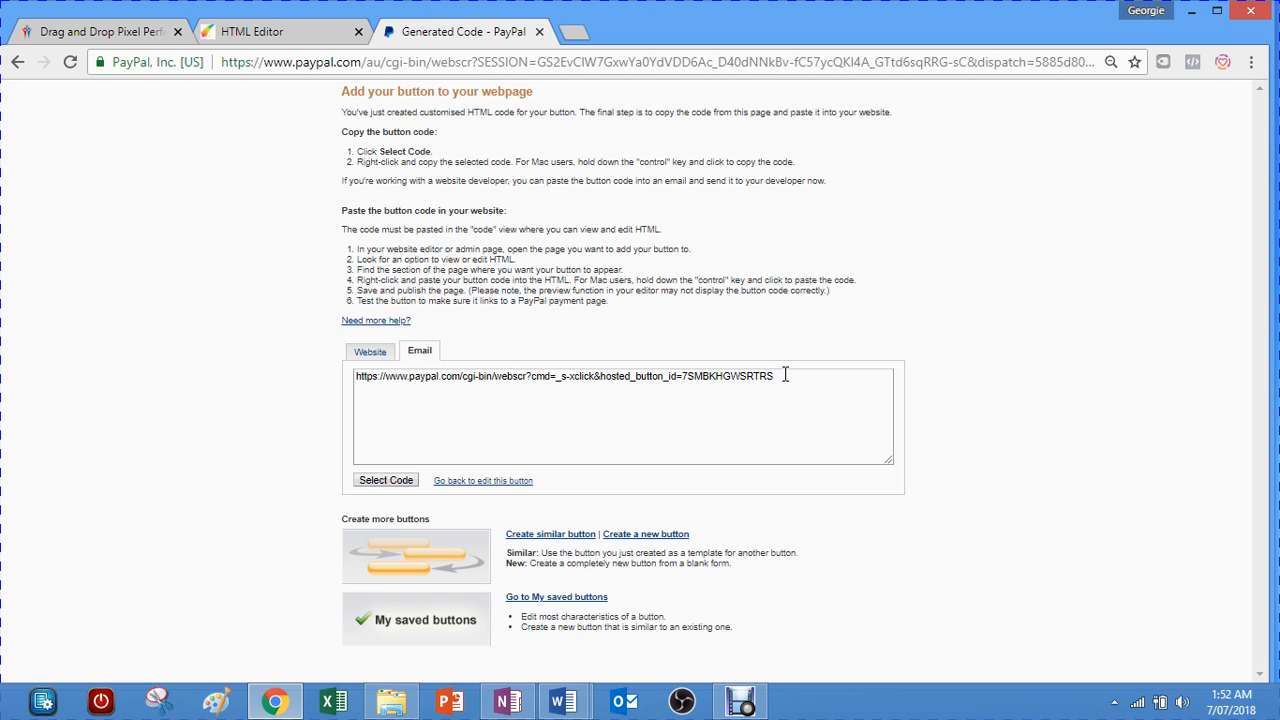
pyautogui.moveTo(785, 374); pyautogui.dragTo(357, 380)
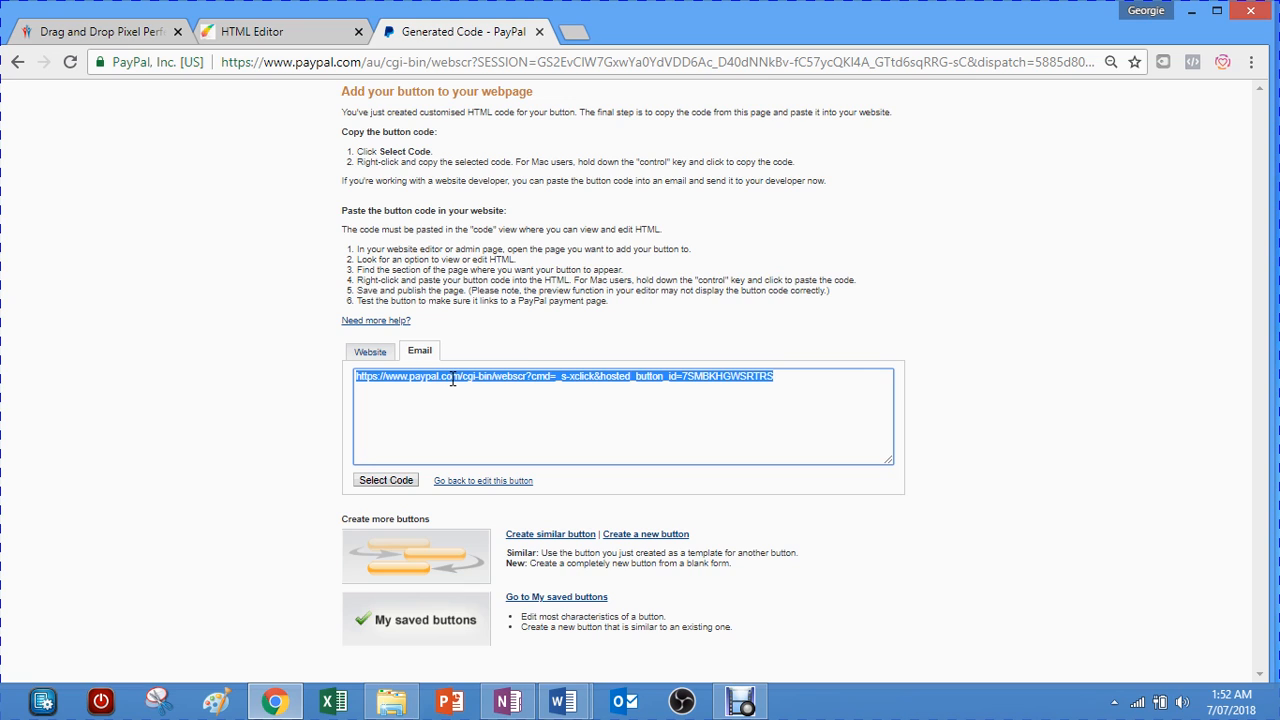
pyautogui.rightClick(420, 377)
pyautogui.click(492, 395)
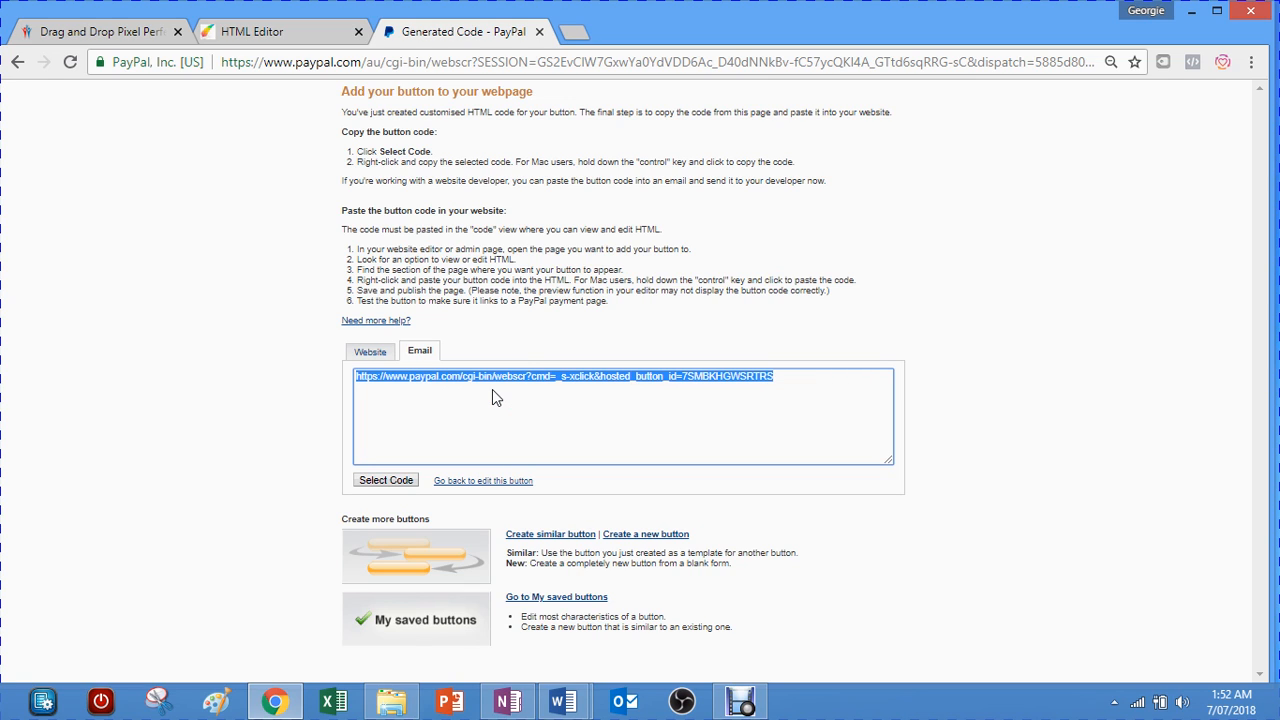